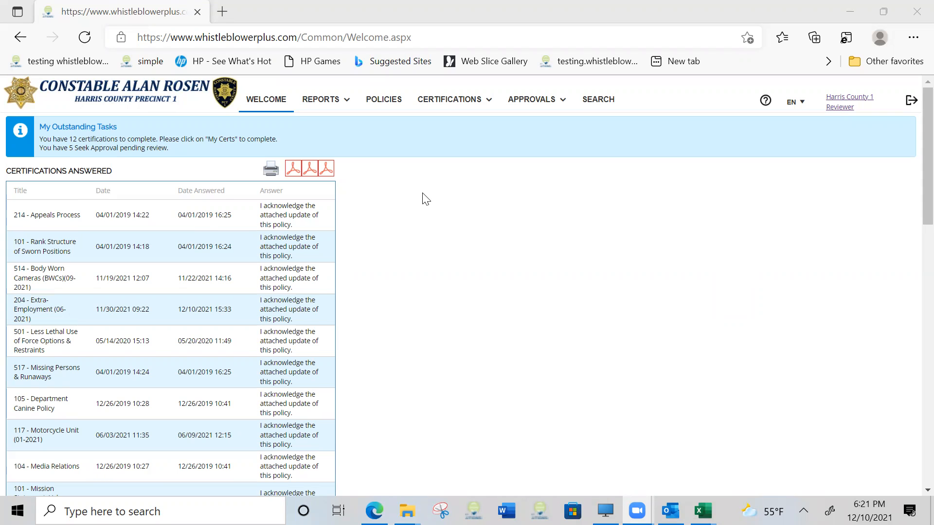
Begin adding a new document to the company's policy documents and title it "Uniform Policy"
{"action": "left_click", "coordinate": [387, 110]}
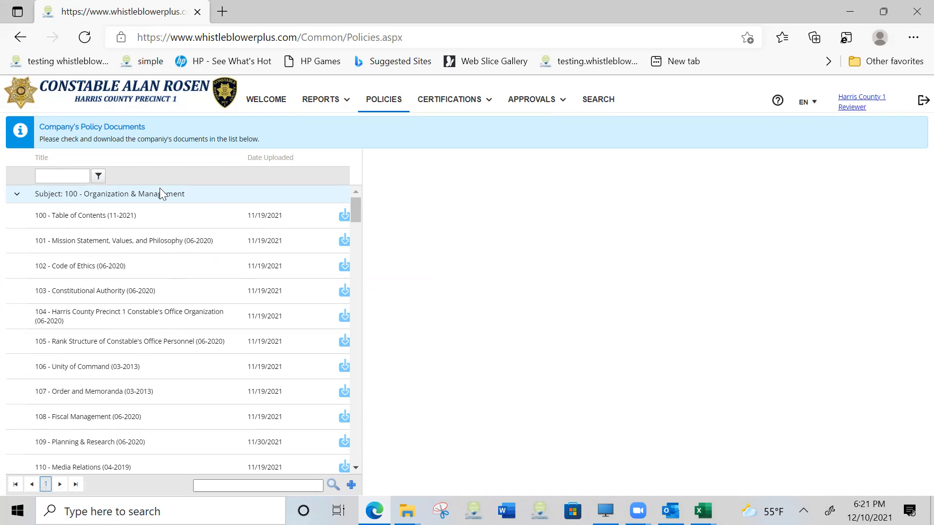
{"action": "left_click", "coordinate": [351, 485]}
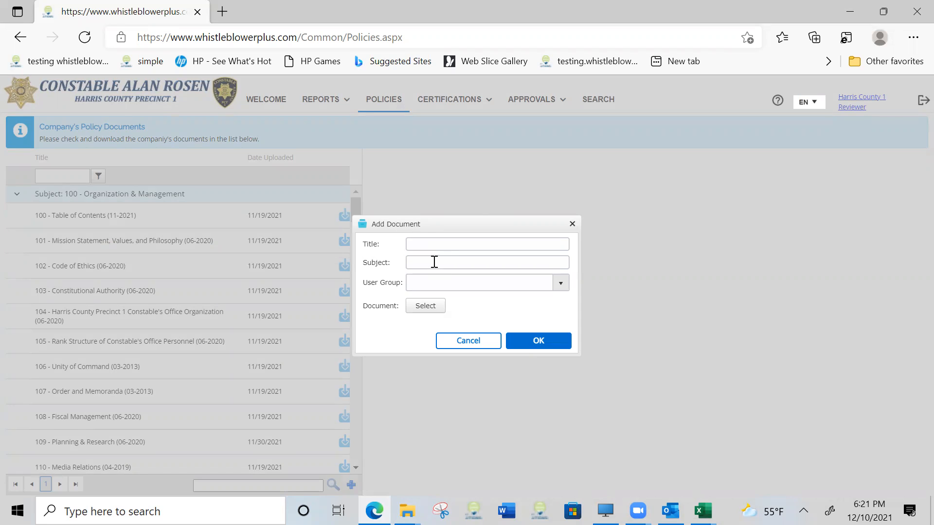
{"action": "left_click", "coordinate": [432, 242]}
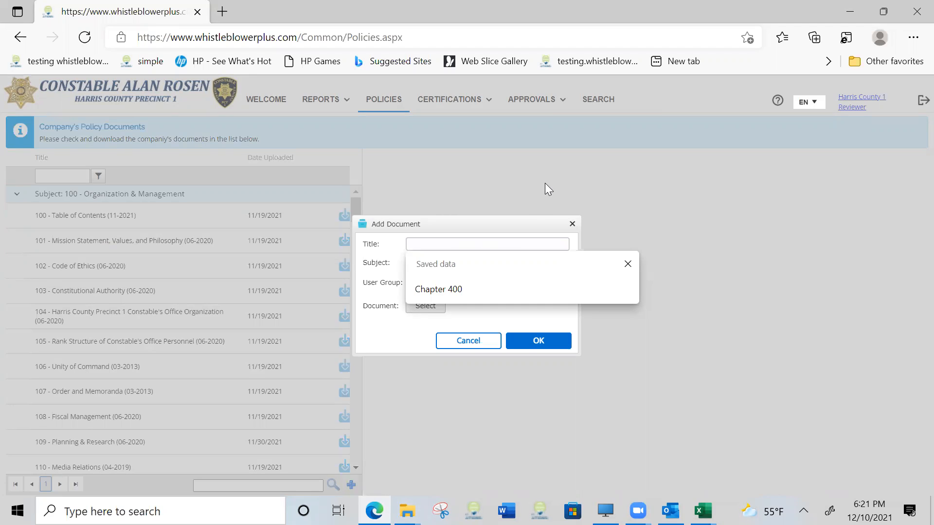
{"action": "type", "text": "Uni"}
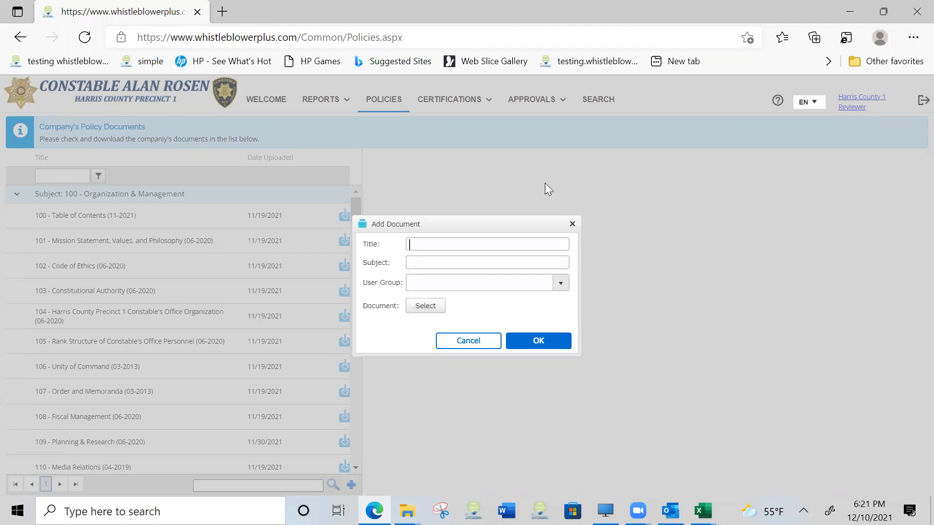
{"action": "type", "text": "form Policy"}
Set the new document's subject to "Subject 100 - Organization & Management" and its user group to Everyone
{"action": "left_click", "coordinate": [434, 262]}
{"action": "key", "text": "Tab"}
{"action": "type", "text": "Subject 100 - Orga"}
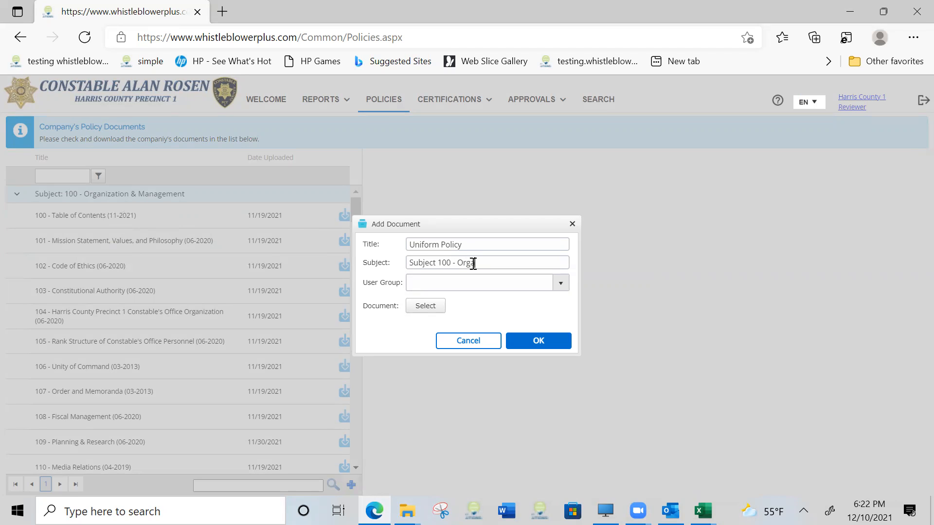
{"action": "type", "text": "nization & Management"}
{"action": "left_click", "coordinate": [562, 283]}
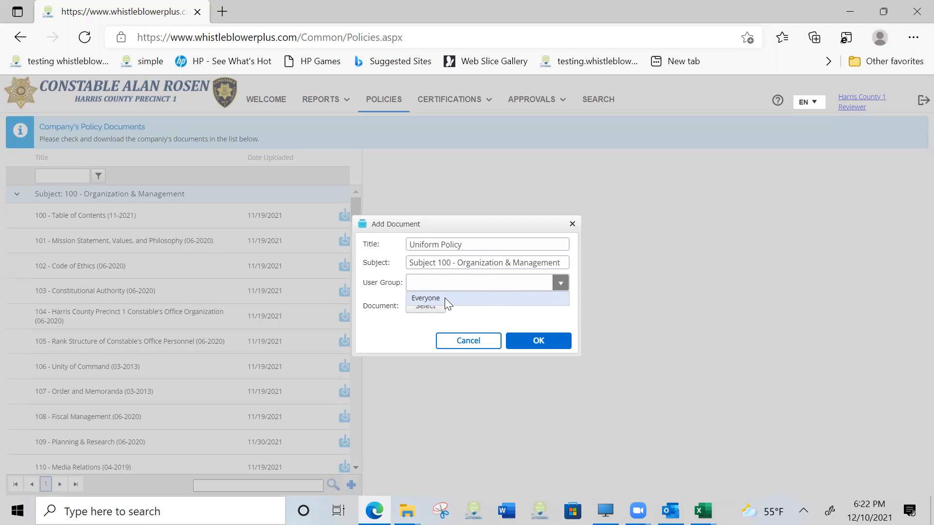
{"action": "left_click", "coordinate": [444, 298]}
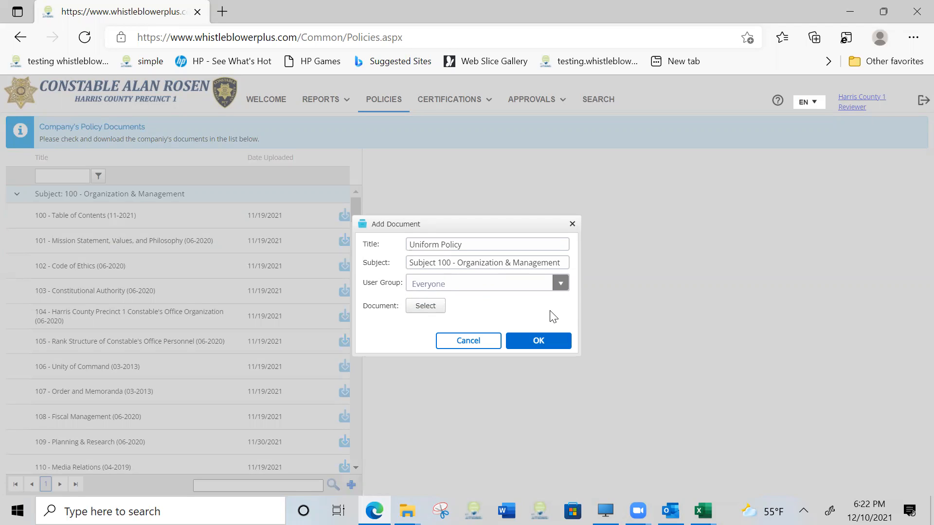
Attach the Canine Form PDF from the Desktop to the new document, and close the form without saving
{"action": "left_click", "coordinate": [432, 313]}
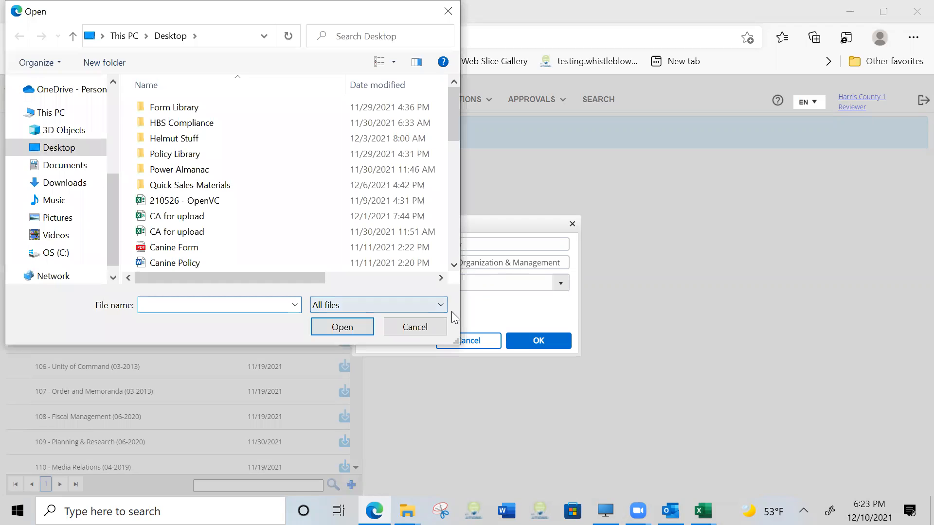
{"action": "left_click_drag", "start_coordinate": [454, 102], "coordinate": [482, 117]}
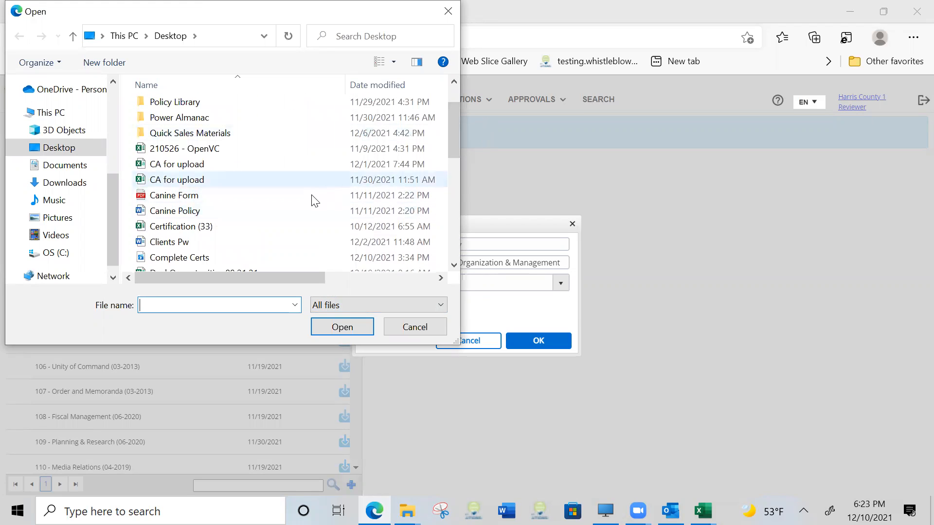
{"action": "left_click", "coordinate": [279, 199]}
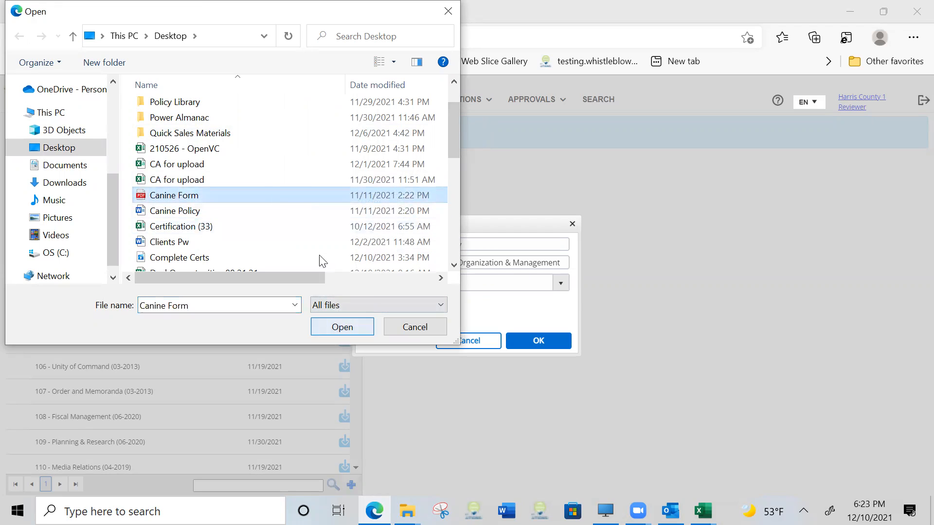
{"action": "double_click", "coordinate": [309, 197]}
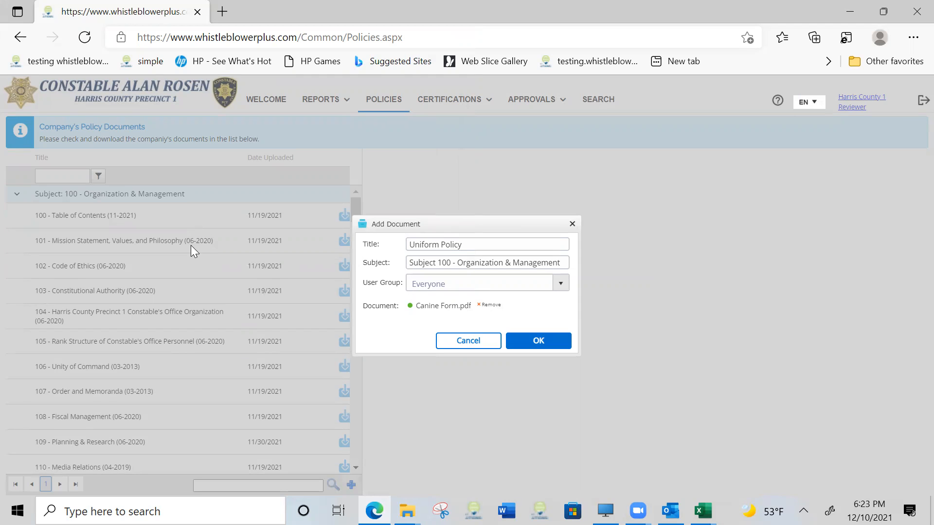
{"action": "left_click", "coordinate": [573, 225]}
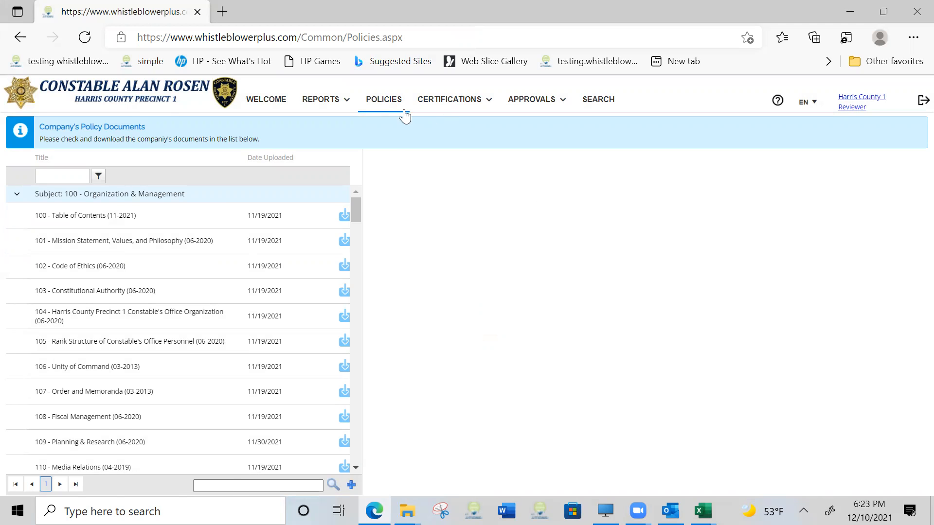
Go to Certifications Management and preview the "100 - Table of Contents (11-2021)" certification
{"action": "left_click", "coordinate": [455, 102]}
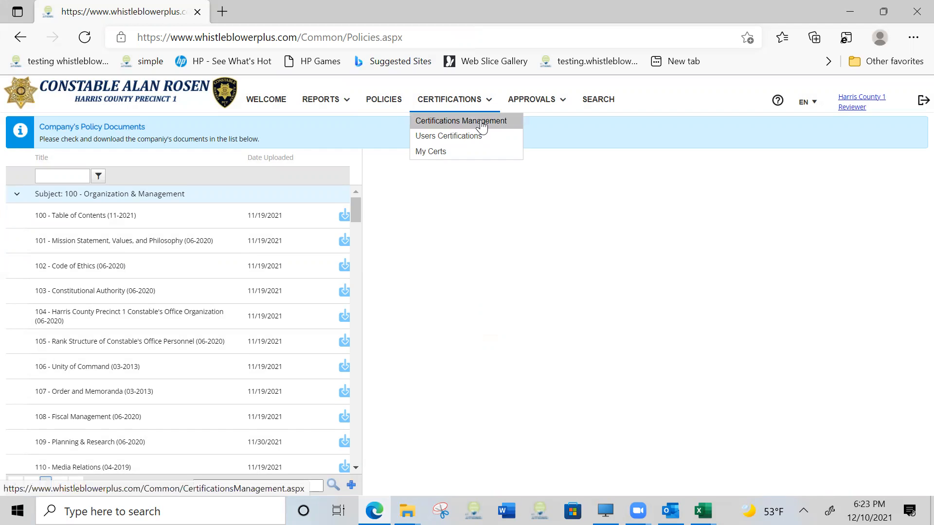
{"action": "left_click", "coordinate": [482, 126]}
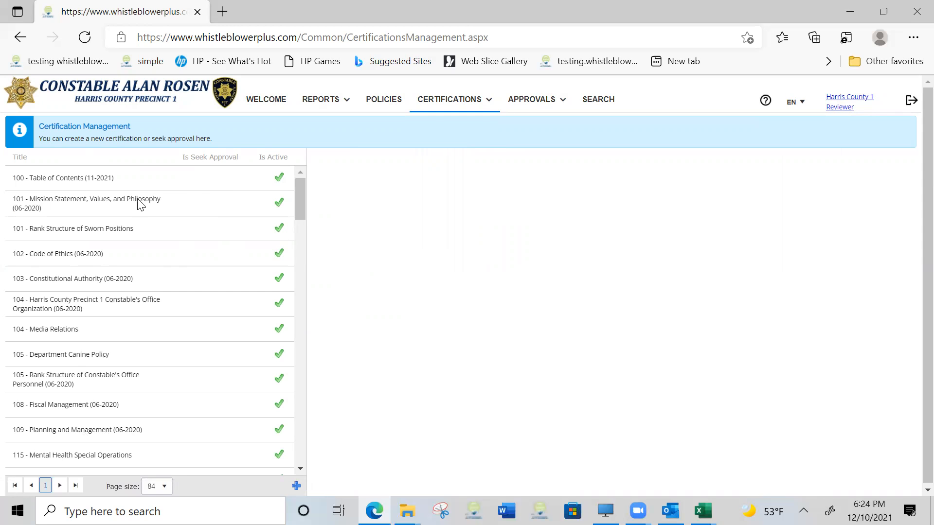
{"action": "left_click", "coordinate": [108, 187]}
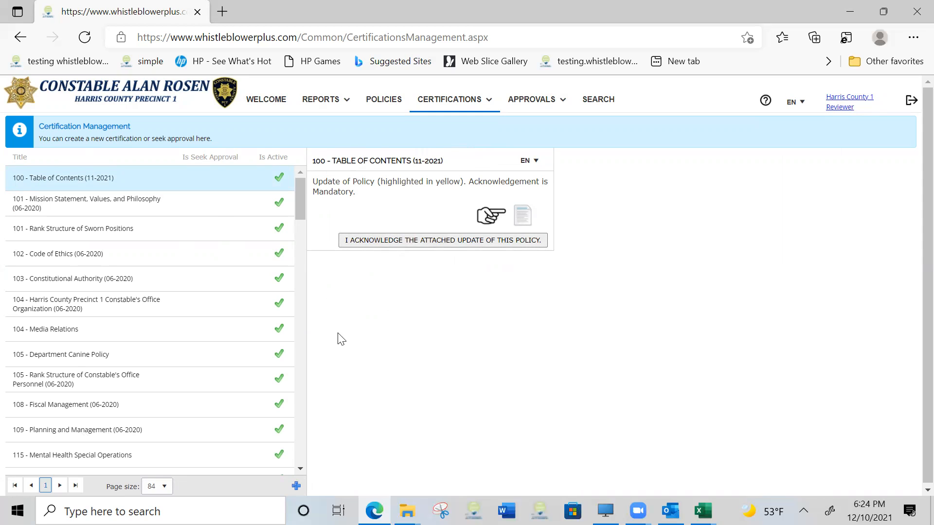
Start a new certification with the Simple question type and the periodic certification type, and proceed to its data
{"action": "left_click", "coordinate": [296, 486]}
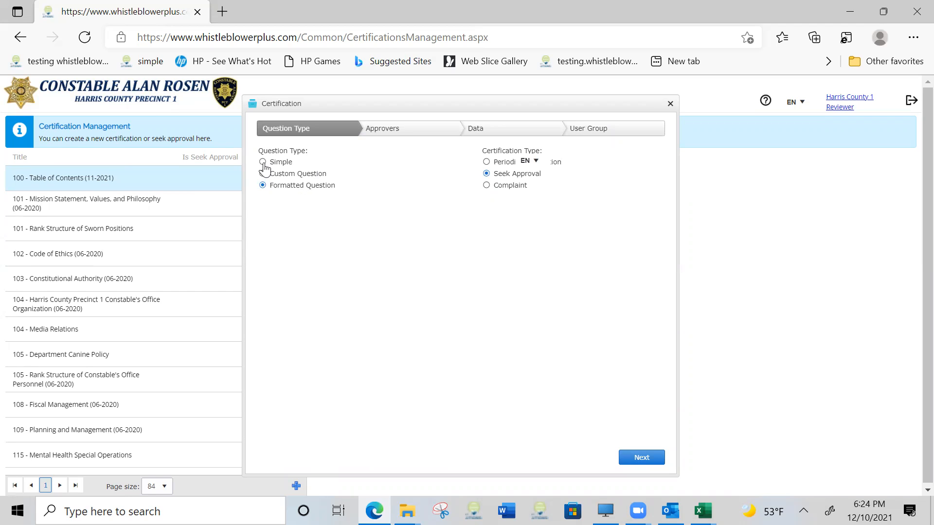
{"action": "left_click", "coordinate": [486, 163]}
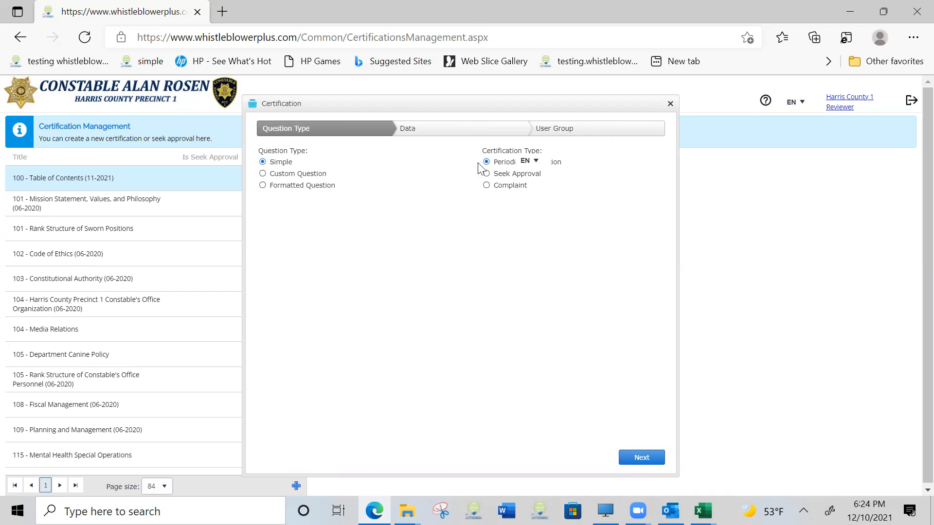
{"action": "left_click", "coordinate": [642, 458]}
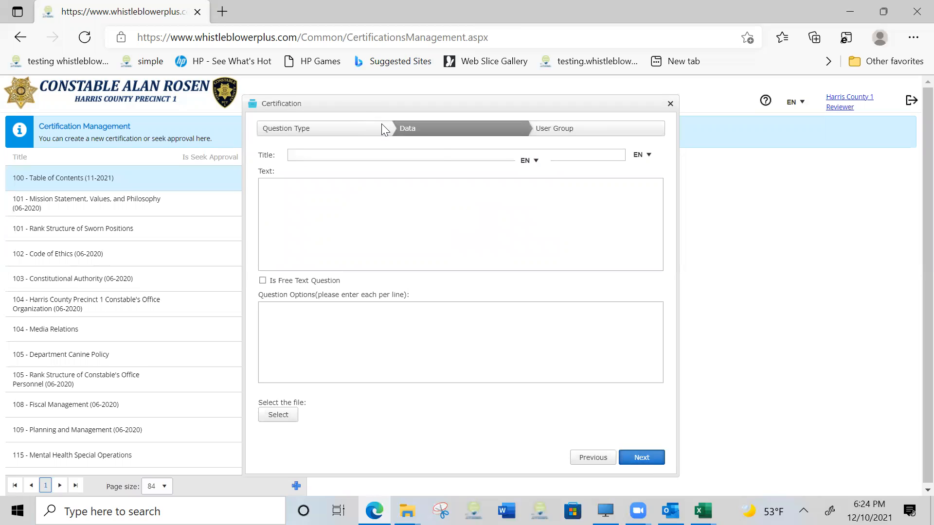
Title the new certification "Uniform Policy"
{"action": "left_click", "coordinate": [317, 154]}
{"action": "left_click", "coordinate": [392, 196]}
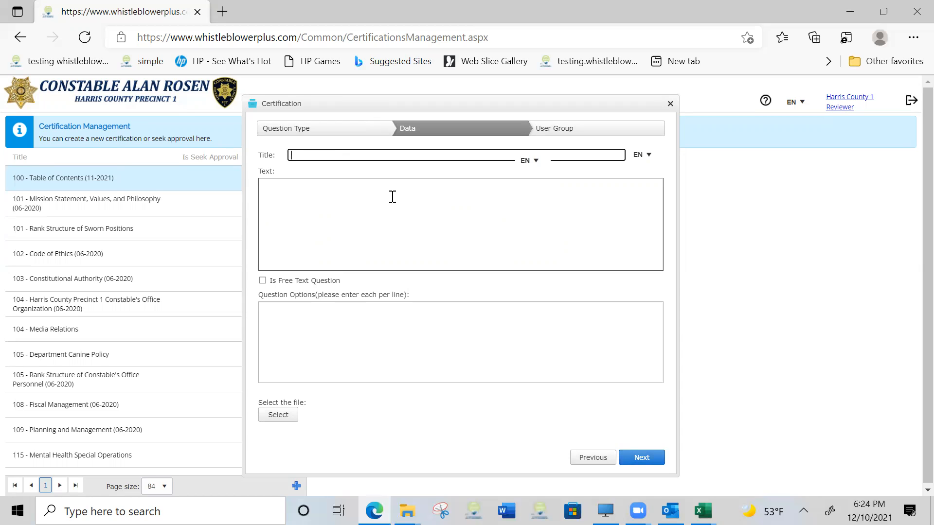
{"action": "type", "text": "Uniform Policy"}
Enter the certification text "Please confirm that you have read and understood the policy"
{"action": "left_click", "coordinate": [393, 197]}
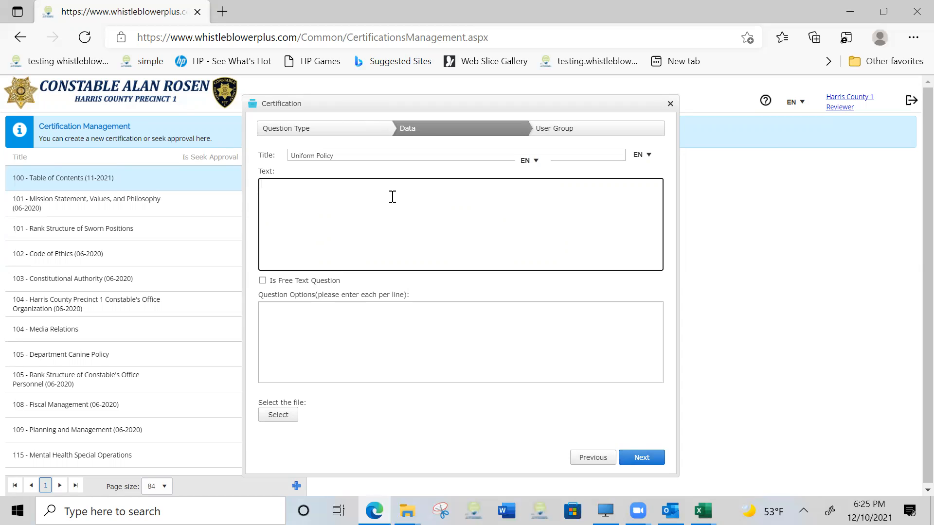
{"action": "type", "text": "Please kconfirm"}
{"action": "key", "text": "BackSpace"}
{"action": "key", "text": "BackSpace"}
{"action": "type", "text": "irm that you ahve"}
{"action": "key", "text": "BackSpace"}
{"action": "type", "text": "have read and understood the policy"}
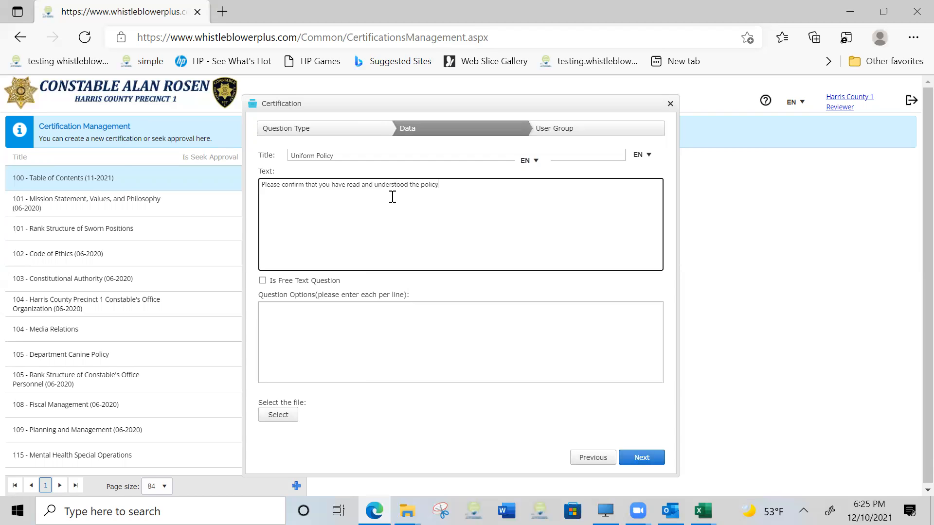
Add the question options "Yes I confirm" and "No I do not confirm" on separate lines
{"action": "left_click", "coordinate": [391, 315]}
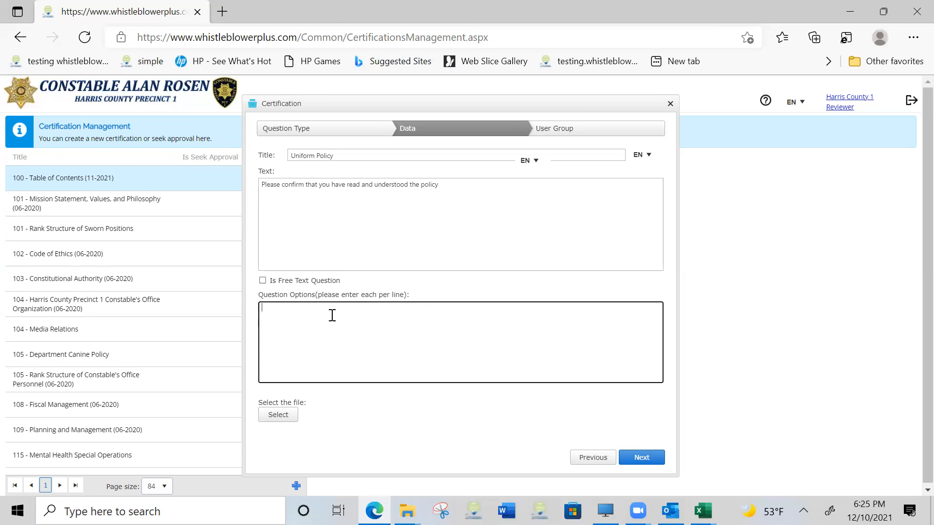
{"action": "type", "text": "confirm"}
{"action": "type", "text": " No I do no"}
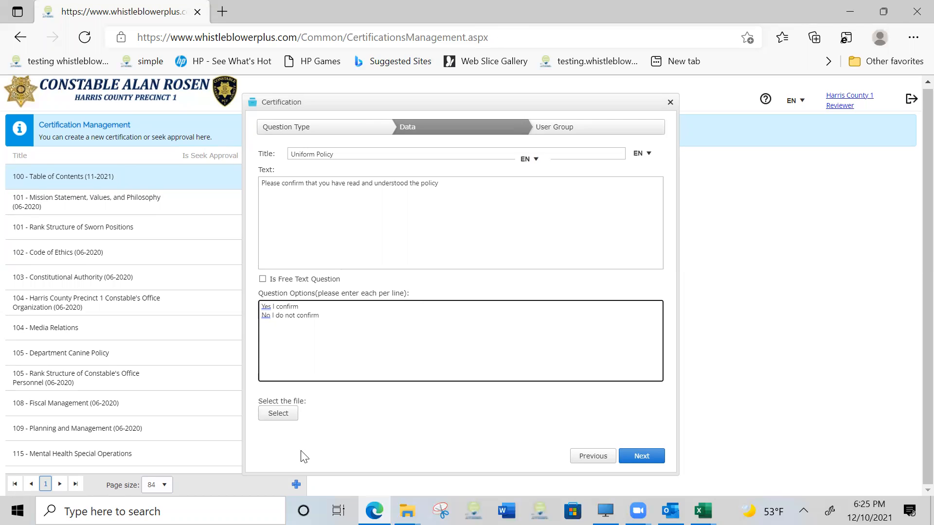
Attach the Canine Form PDF from the Desktop to the certification
{"action": "left_click", "coordinate": [295, 421]}
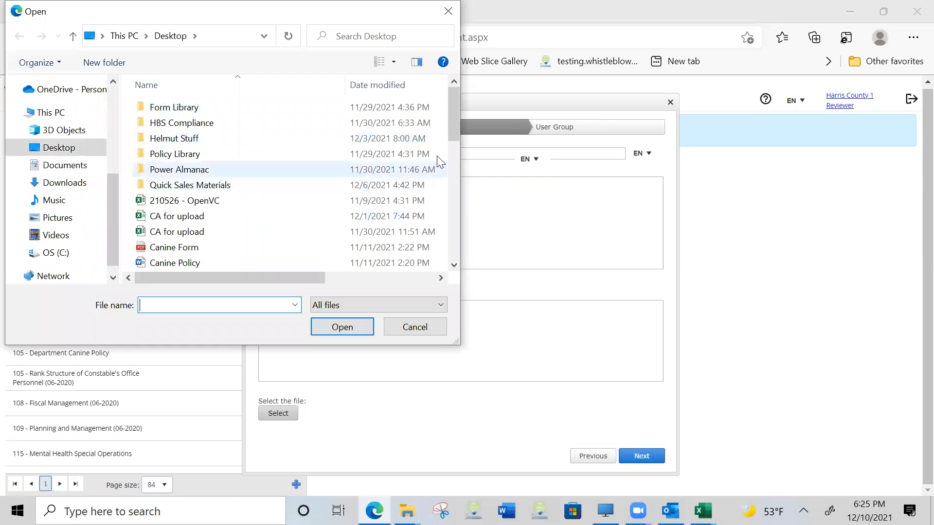
{"action": "left_click", "coordinate": [452, 247]}
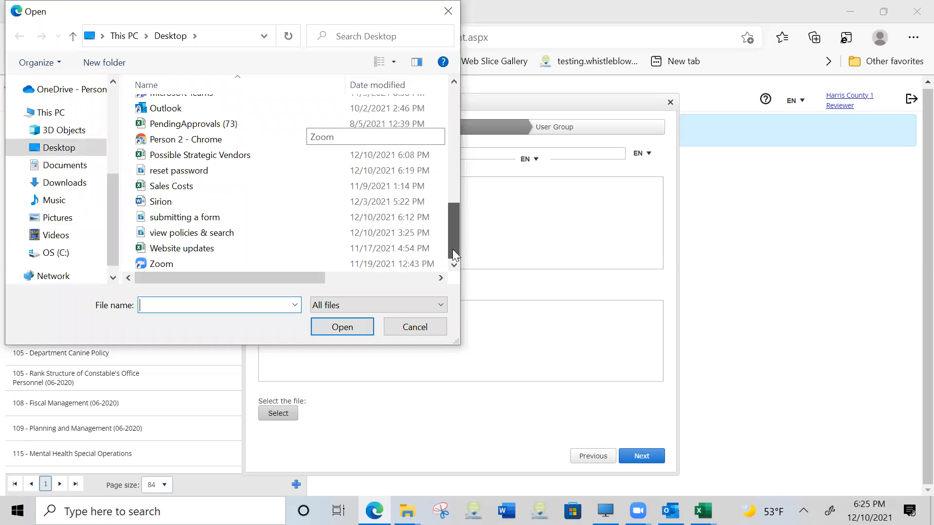
{"action": "scroll", "coordinate": [268, 199], "scroll_direction": "up", "scroll_amount": 3}
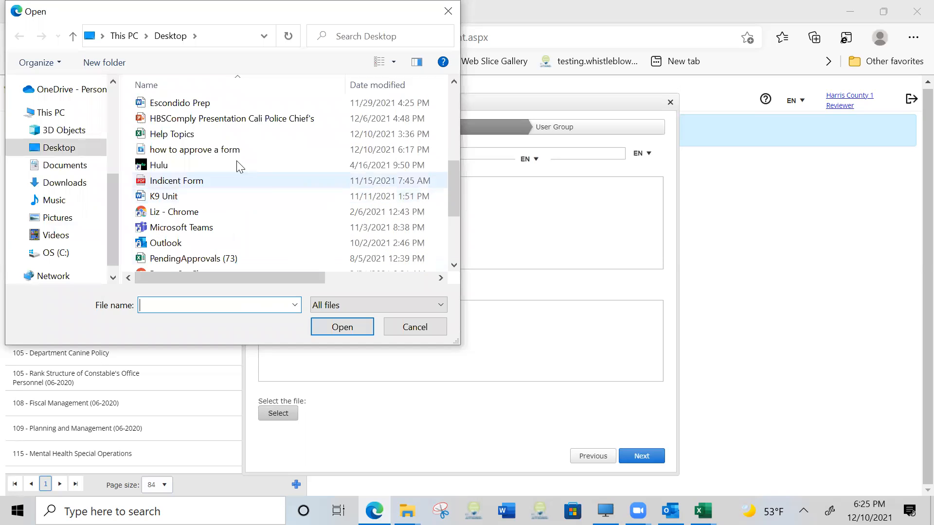
{"action": "scroll", "coordinate": [237, 162], "scroll_direction": "up", "scroll_amount": 3}
{"action": "double_click", "coordinate": [220, 151]}
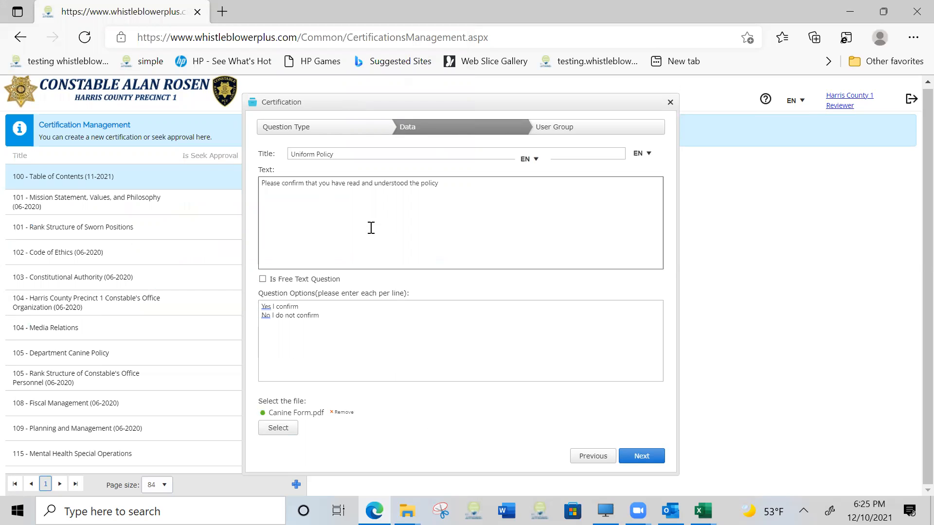
Save the English question data, make the certification available for Everyone, and close the wizard without finishing
{"action": "left_click", "coordinate": [659, 458]}
{"action": "left_click", "coordinate": [659, 457]}
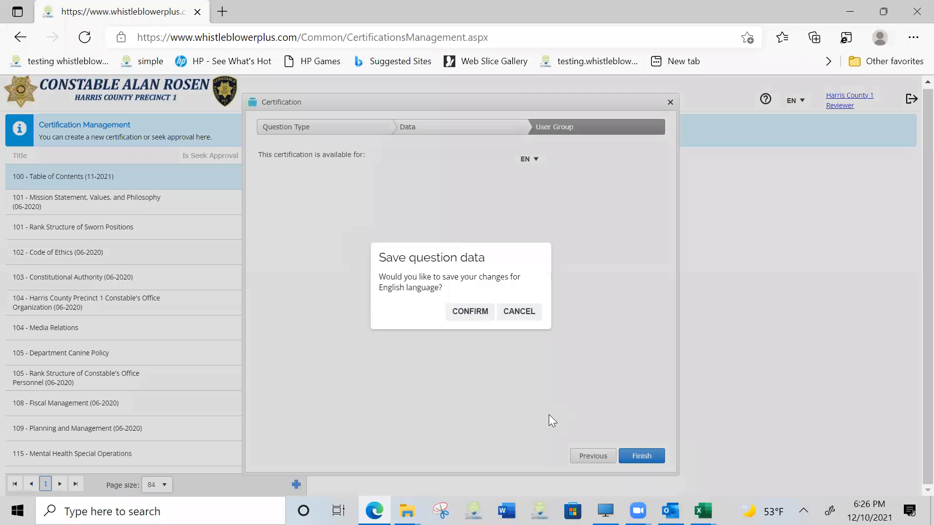
{"action": "left_click", "coordinate": [474, 315]}
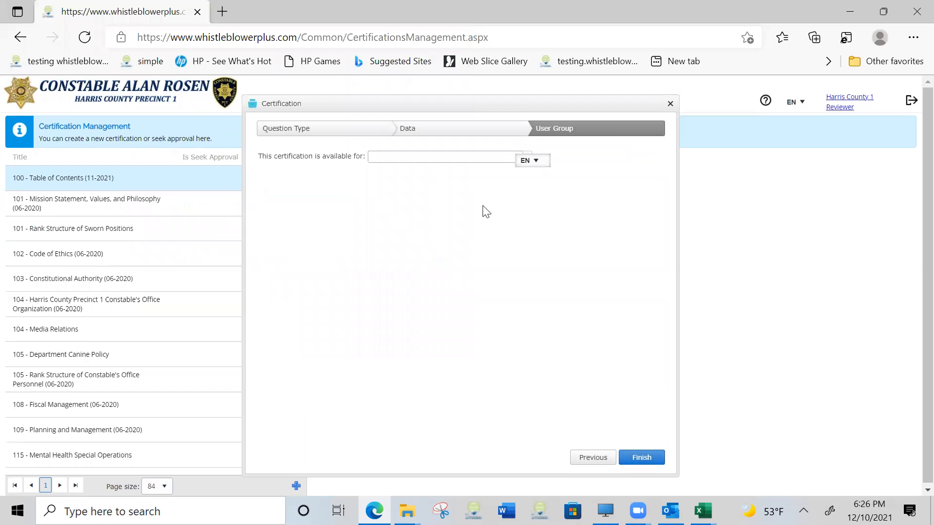
{"action": "left_click_drag", "start_coordinate": [524, 103], "coordinate": [450, 107]}
{"action": "left_click", "coordinate": [454, 162]}
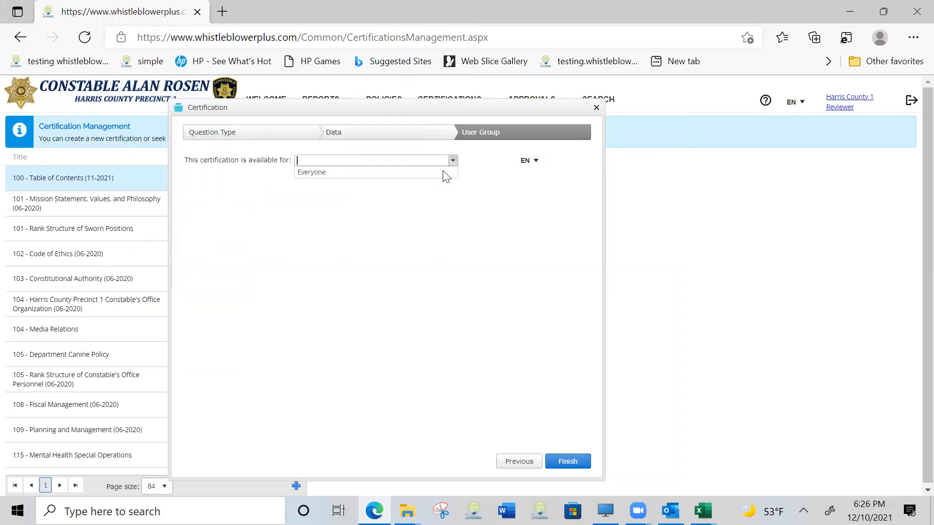
{"action": "left_click", "coordinate": [427, 173]}
{"action": "left_click", "coordinate": [595, 107]}
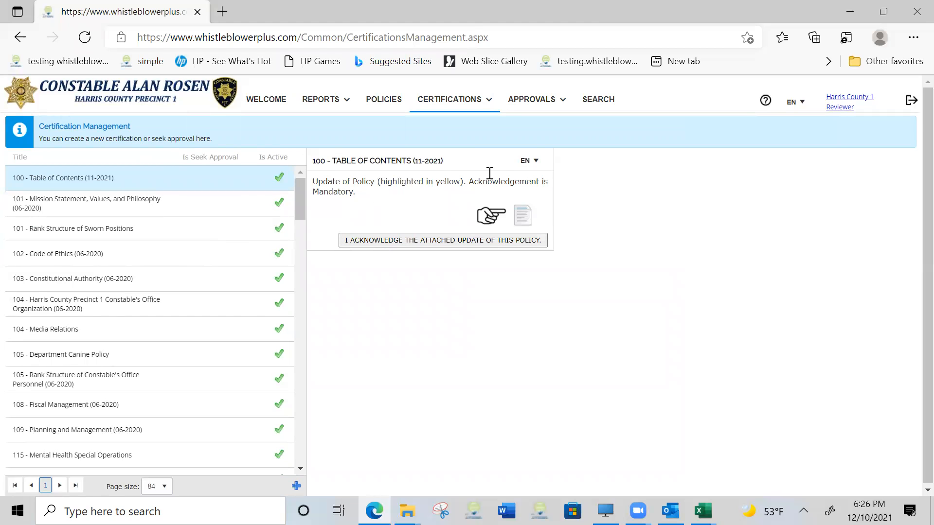
Show the actions available for the "100 - Table of Contents (11-2021)" certification and dismiss them
{"action": "right_click", "coordinate": [114, 171]}
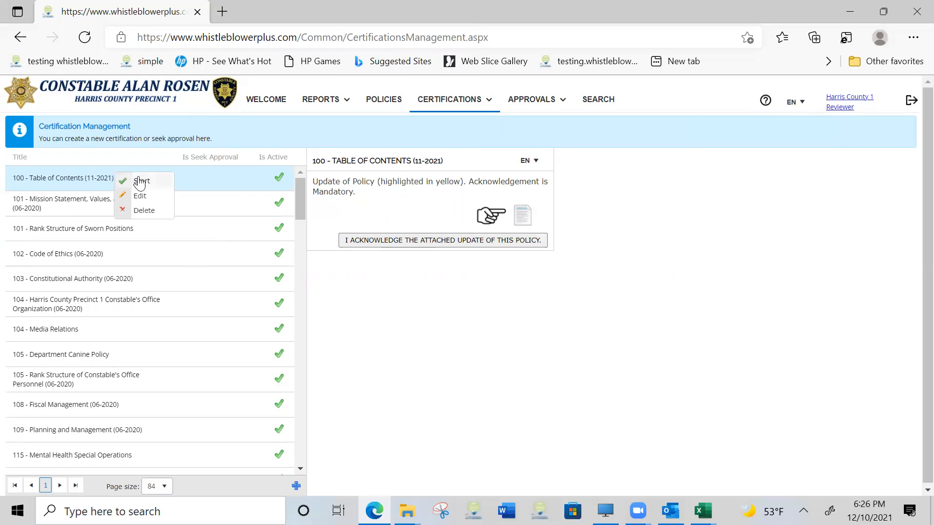
{"action": "left_click", "coordinate": [505, 302]}
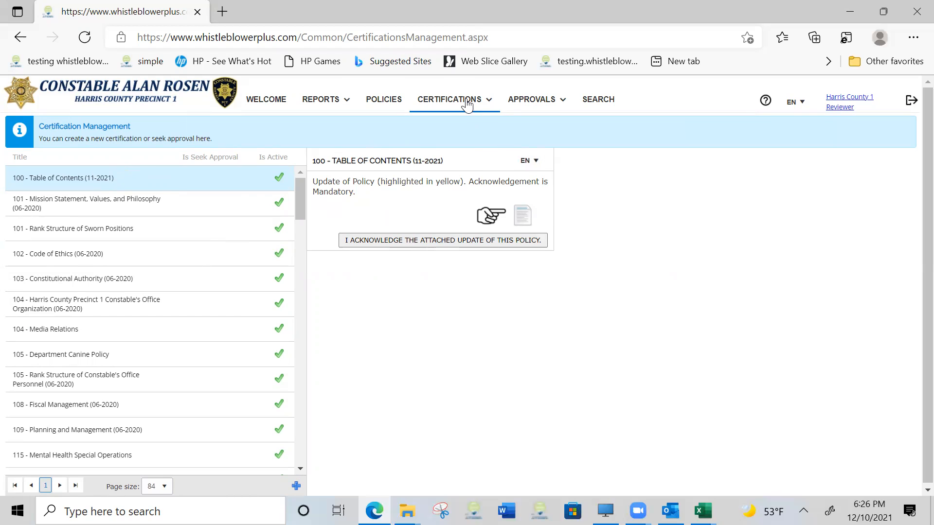
View My Certs, and open the "520 - Vehicle Theft Reporting & Investigations" entry in Users Certifications
{"action": "mouse_move", "coordinate": [463, 100]}
{"action": "left_click", "coordinate": [457, 152]}
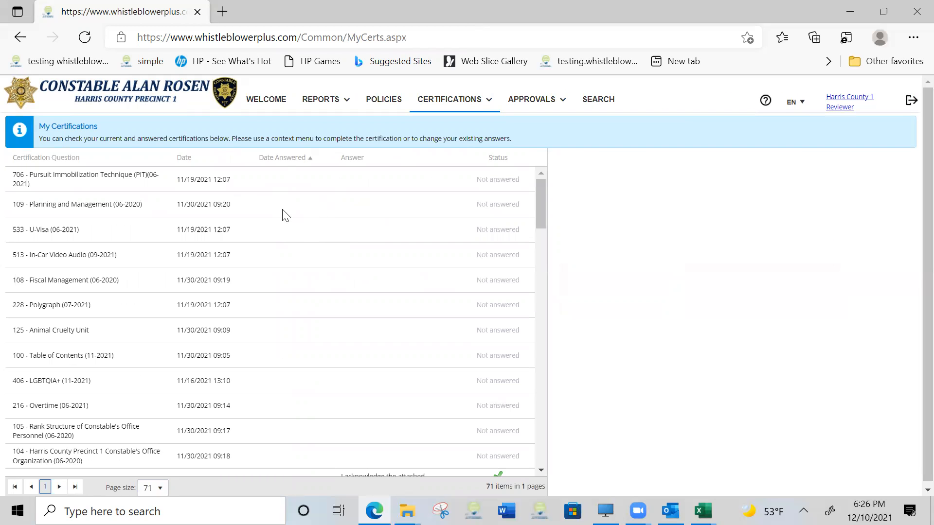
{"action": "left_click", "coordinate": [465, 100]}
{"action": "left_click", "coordinate": [467, 137]}
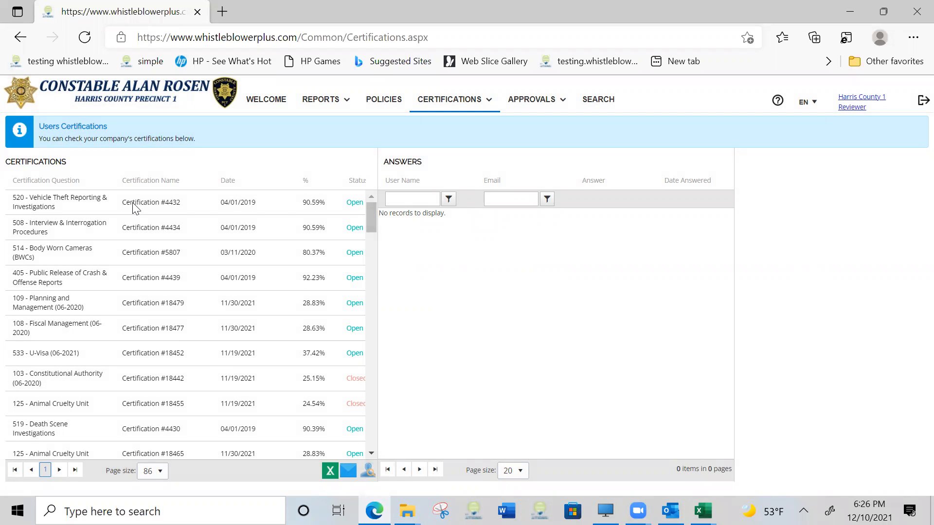
{"action": "left_click", "coordinate": [100, 210]}
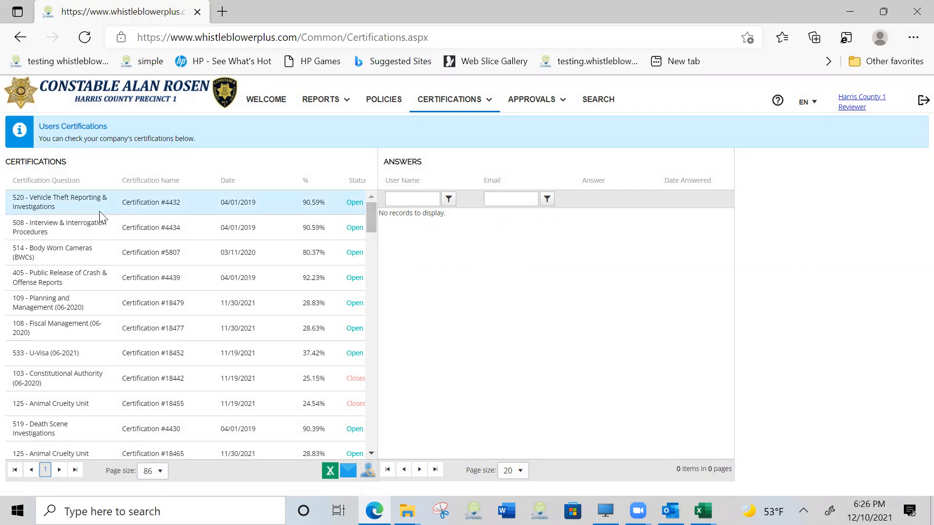